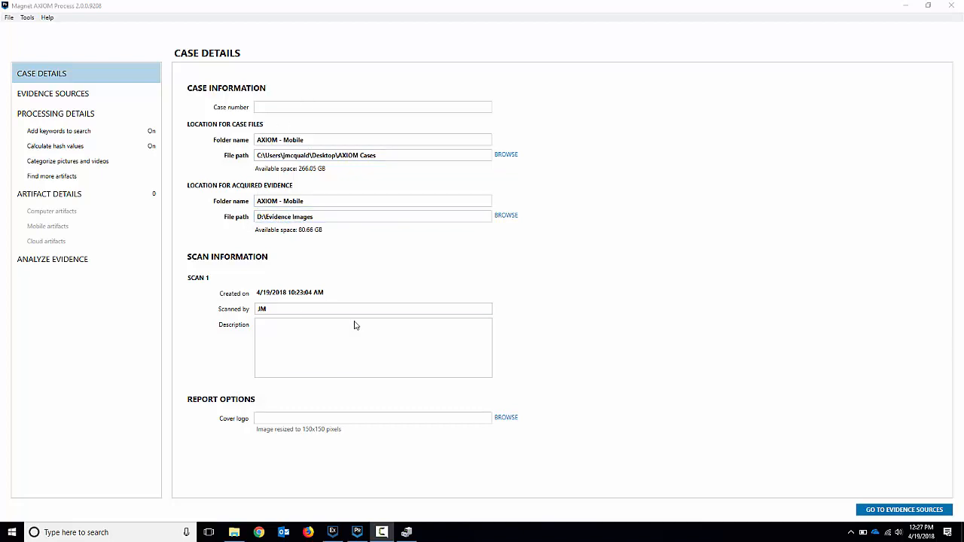
Begin acquiring a mobile Android evidence source with the ADB (Unlocked) acquisition method.
{"action": "left_click", "coordinate": [65, 96]}
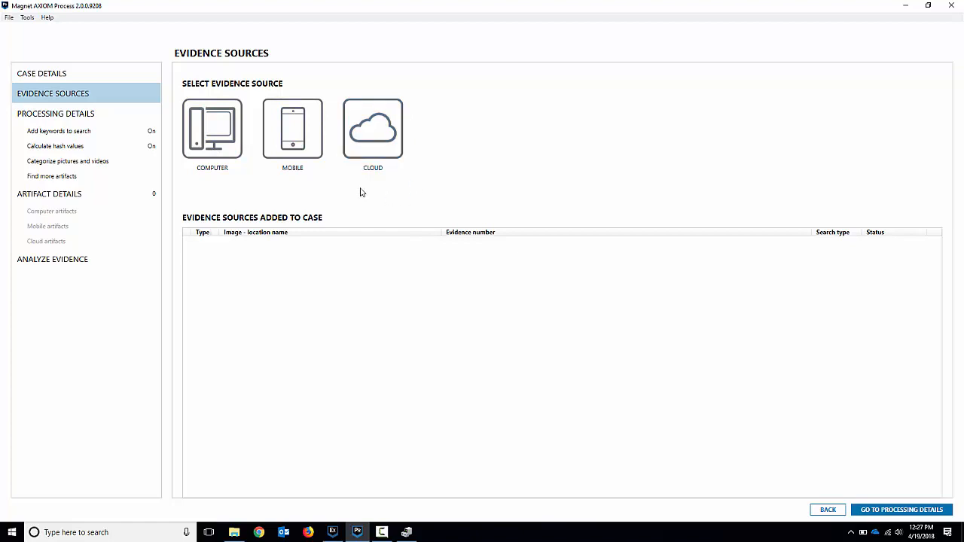
{"action": "left_click", "coordinate": [306, 140]}
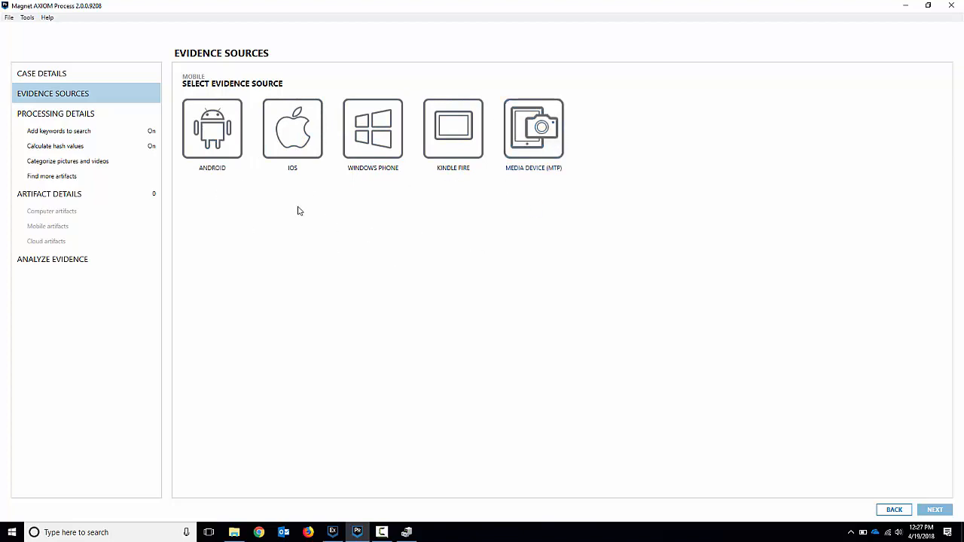
{"action": "left_click", "coordinate": [219, 146]}
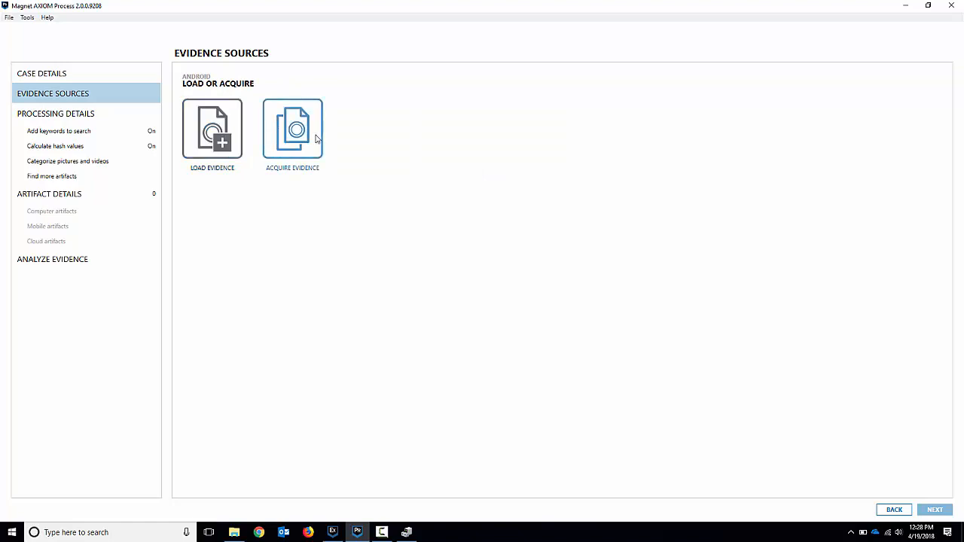
{"action": "left_click", "coordinate": [304, 157]}
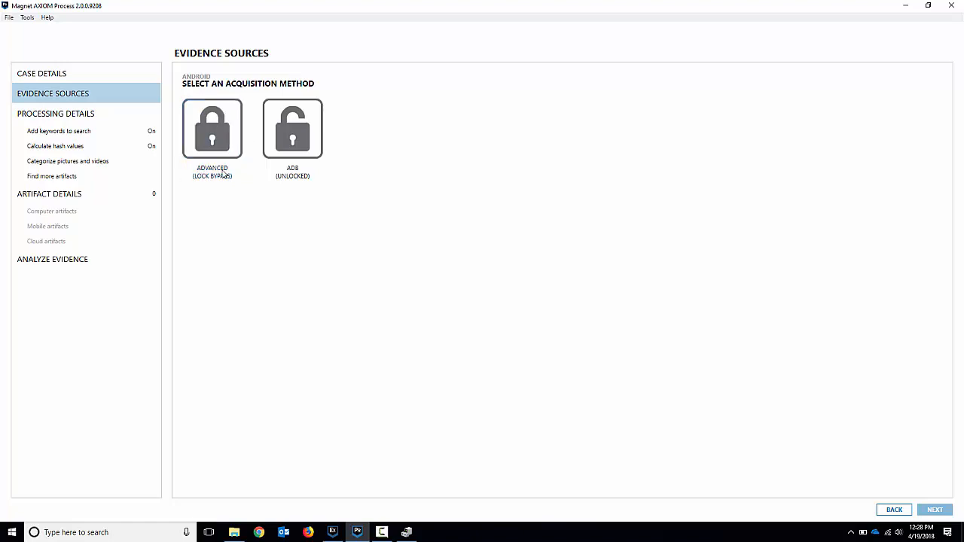
{"action": "left_click", "coordinate": [303, 145]}
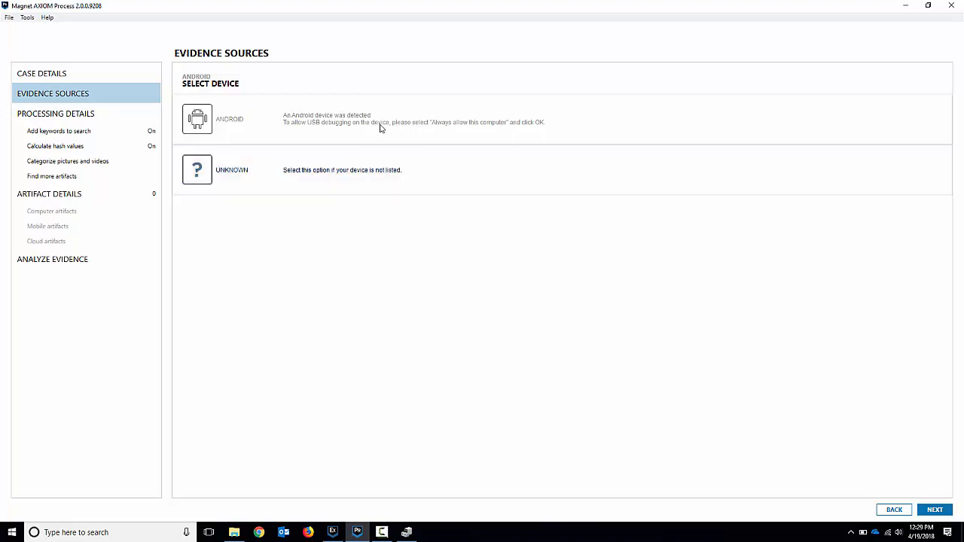
Select the connected motorola Nexus 6 and add it to the case as a Quick image.
{"action": "left_click", "coordinate": [421, 135]}
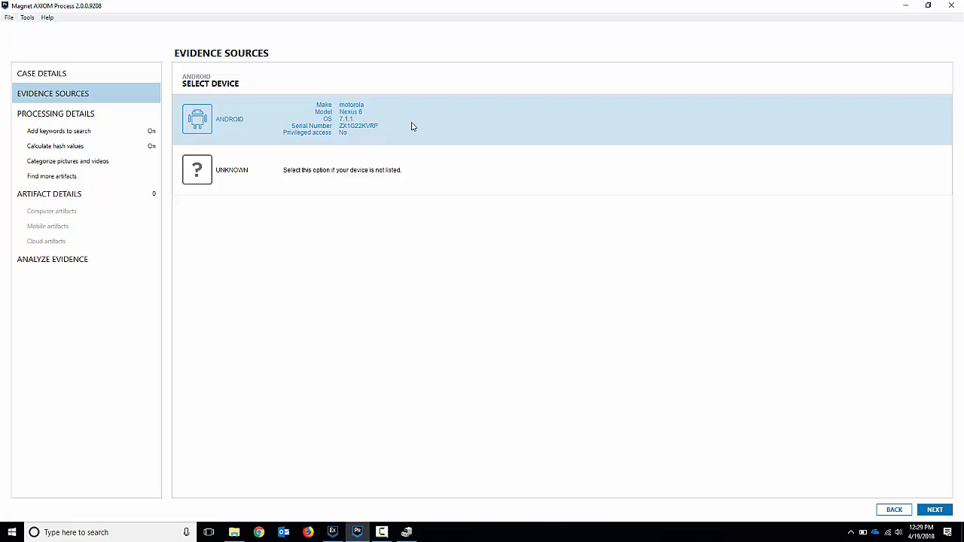
{"action": "left_click", "coordinate": [926, 510]}
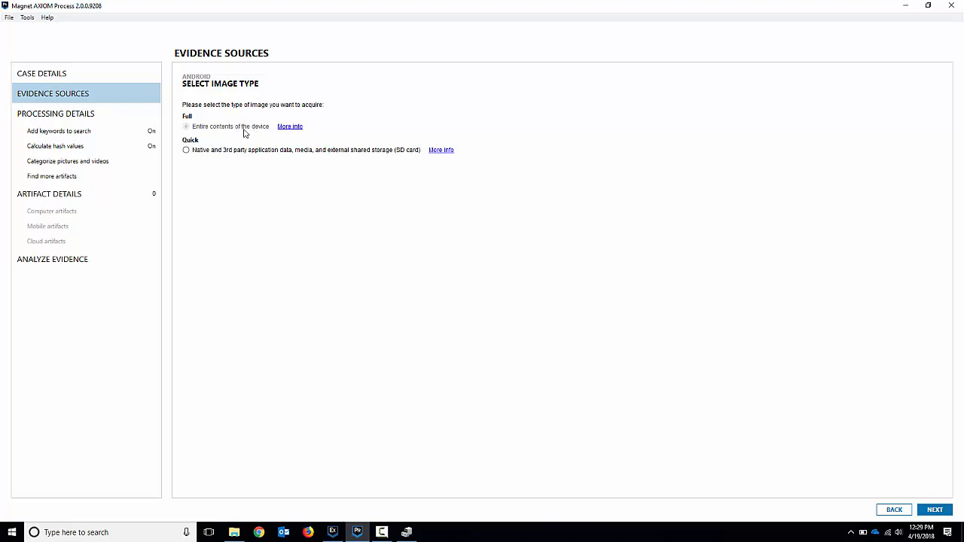
{"action": "left_click", "coordinate": [186, 149]}
{"action": "left_click", "coordinate": [935, 510]}
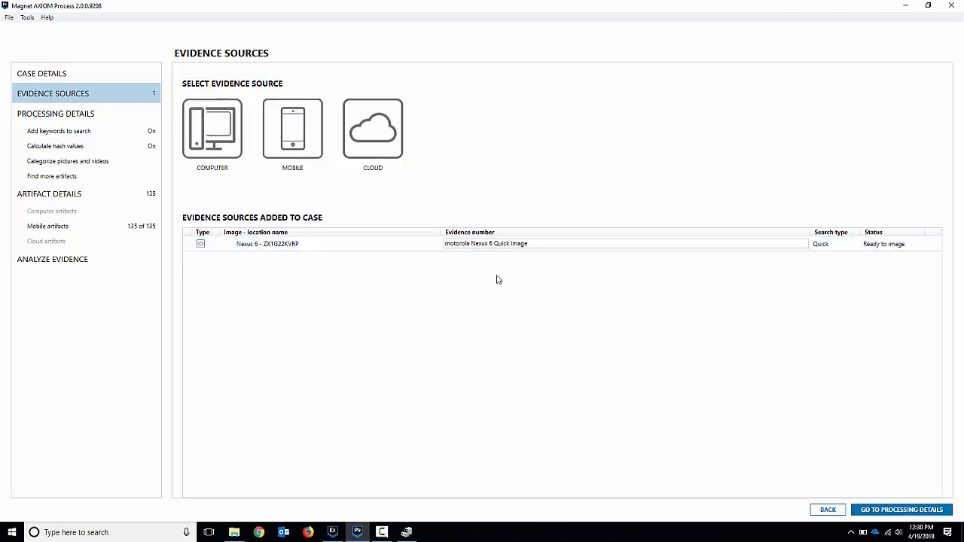
{"action": "left_click", "coordinate": [313, 247]}
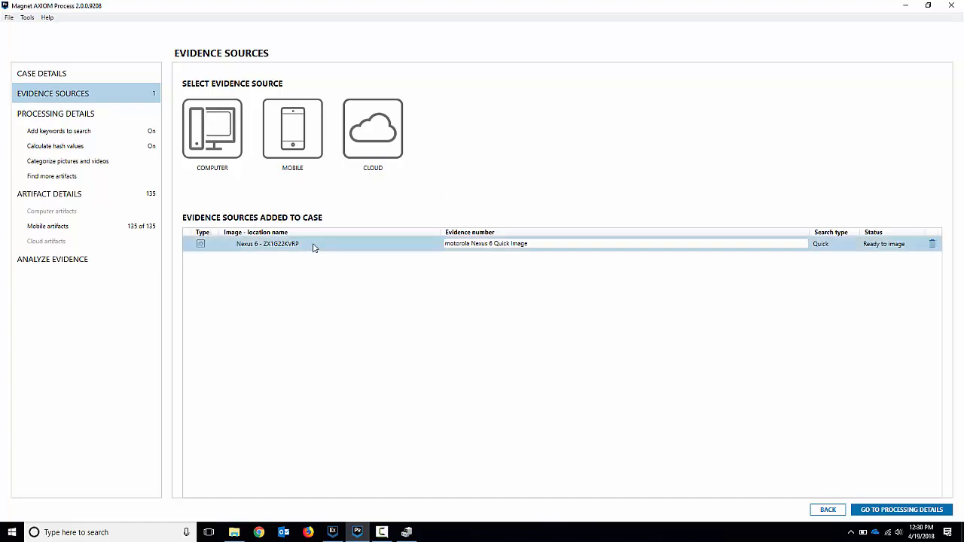
Load image.raw from the Android Image - SIII - Full folder in Evidence Images as an Android image evidence source.
{"action": "left_click", "coordinate": [290, 131]}
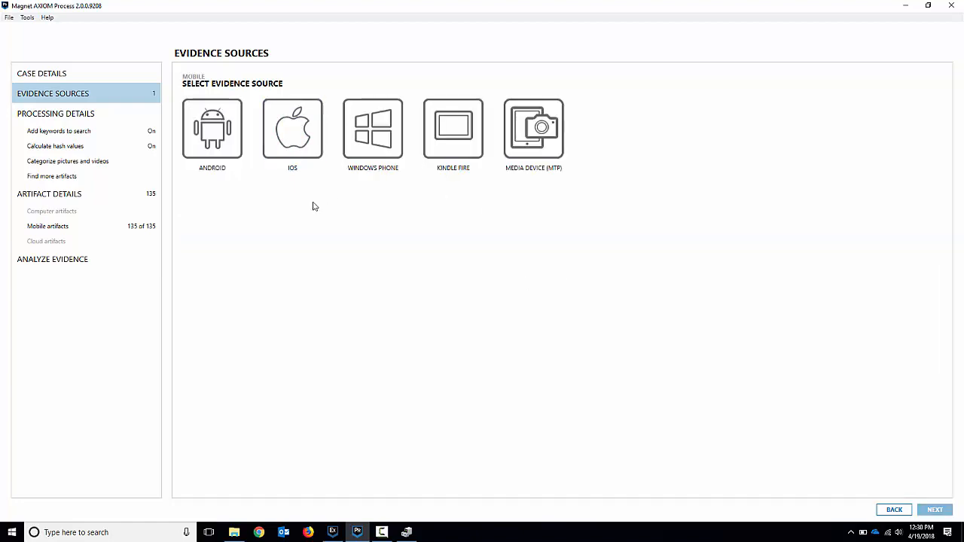
{"action": "left_click", "coordinate": [217, 145]}
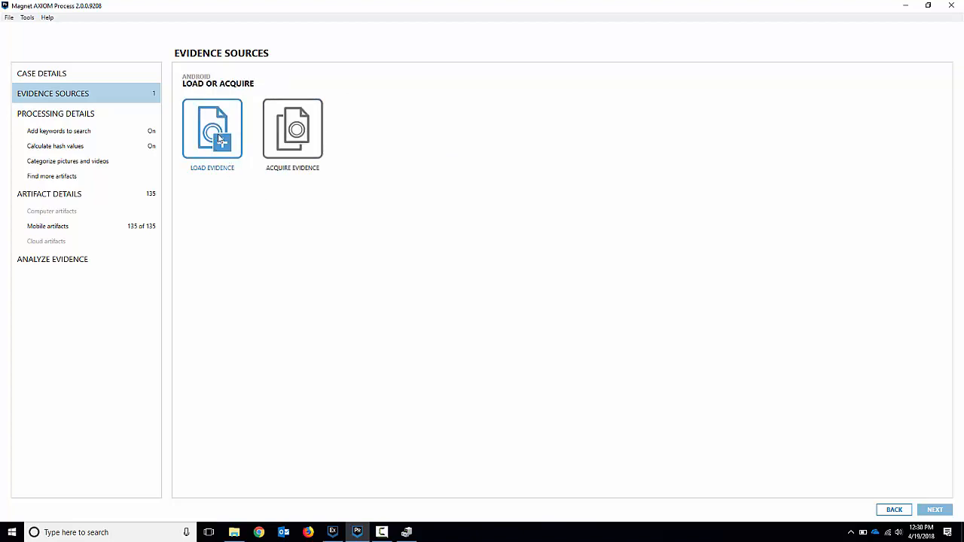
{"action": "left_click", "coordinate": [219, 139]}
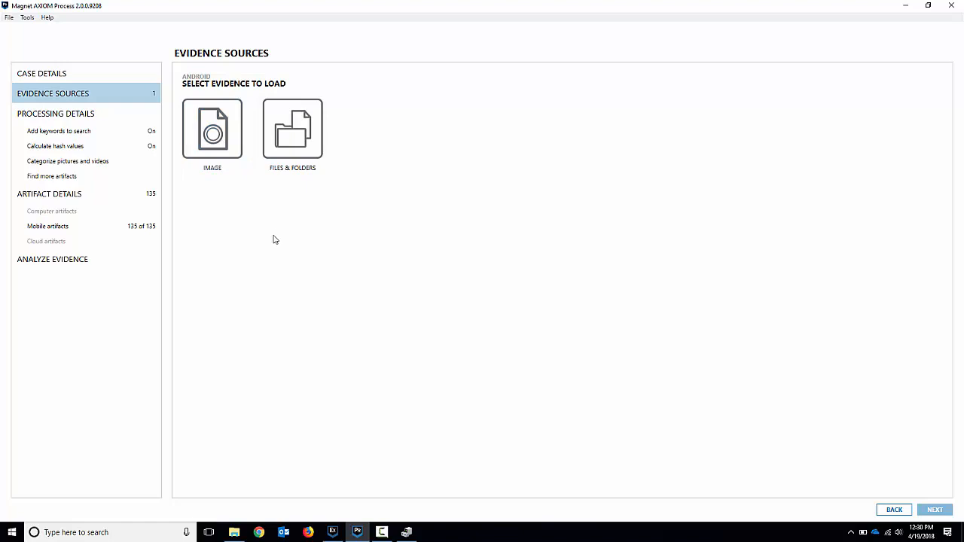
{"action": "left_click", "coordinate": [218, 145]}
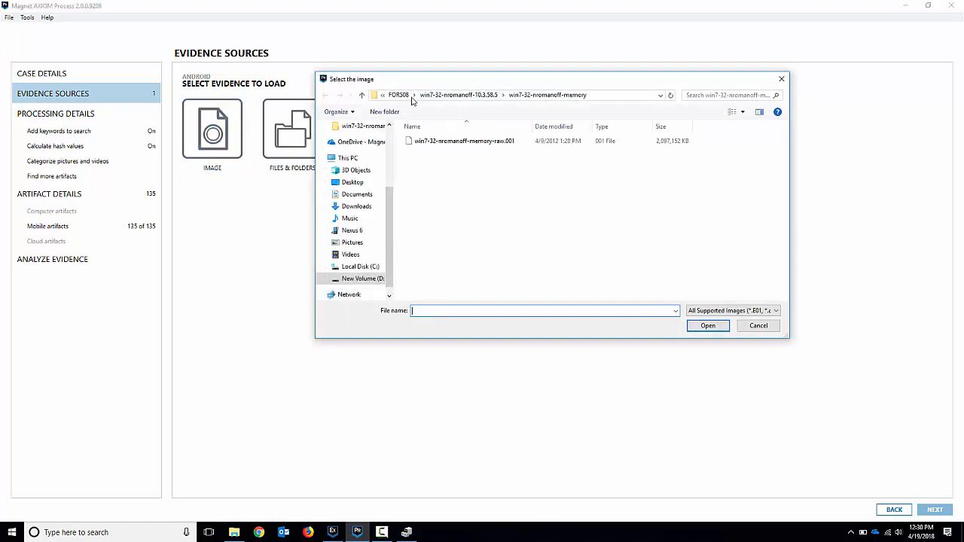
{"action": "left_click", "coordinate": [400, 98]}
{"action": "left_click", "coordinate": [497, 95]}
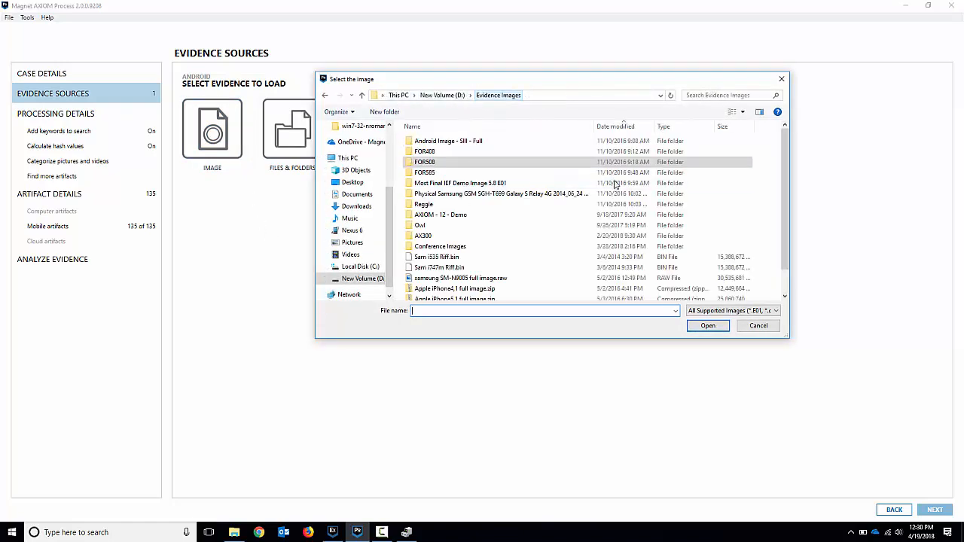
{"action": "left_click", "coordinate": [475, 142]}
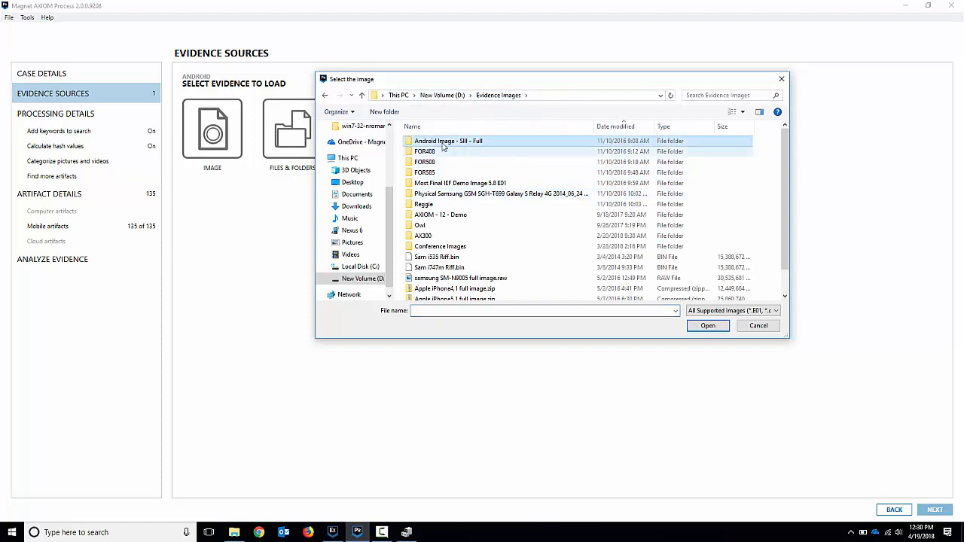
{"action": "double_click", "coordinate": [479, 143]}
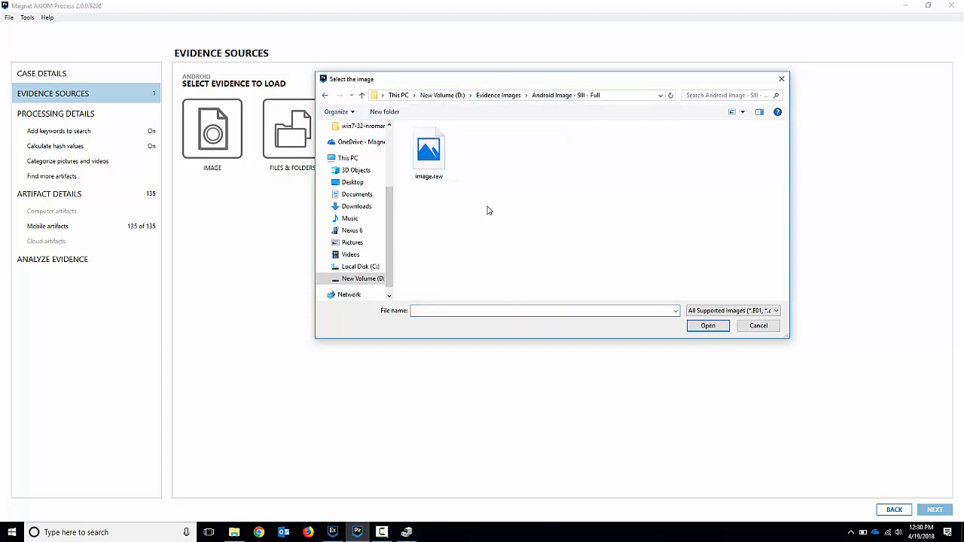
{"action": "left_click", "coordinate": [439, 162]}
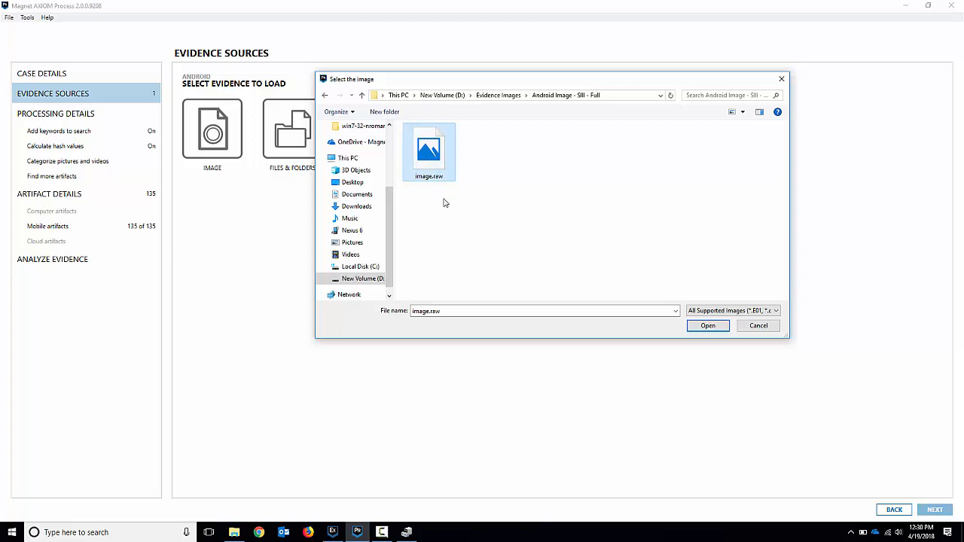
{"action": "left_click", "coordinate": [708, 329]}
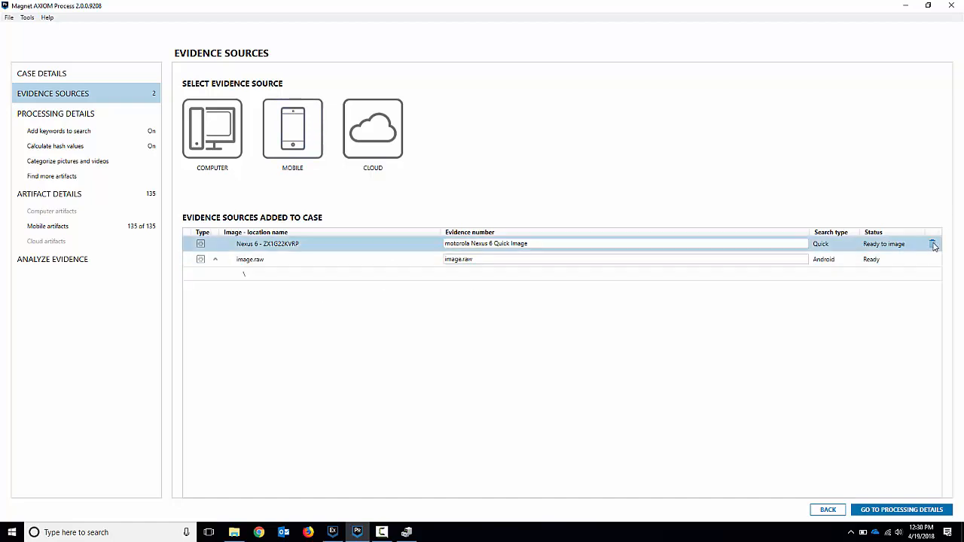
Remove the Nexus 6 Quick image from the case's evidence sources.
{"action": "left_click", "coordinate": [932, 245]}
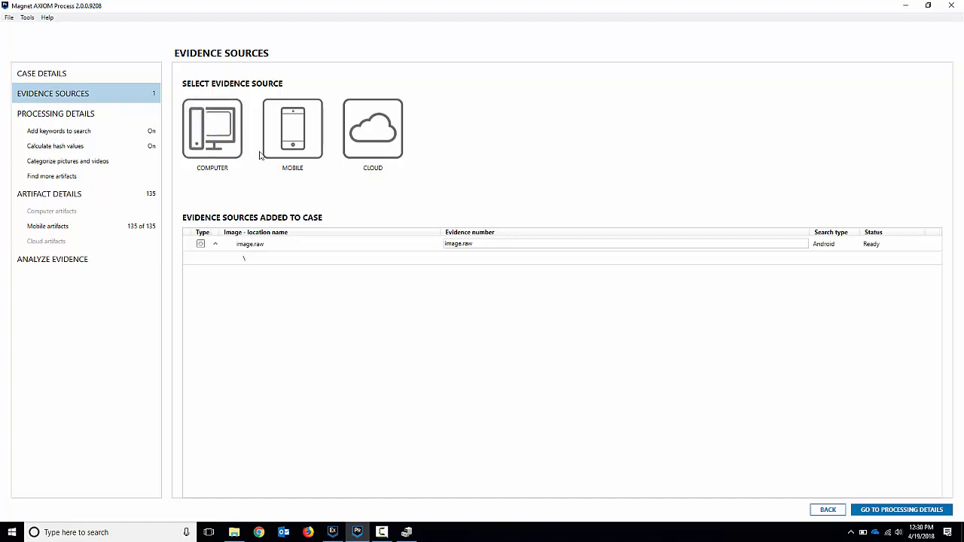
Begin an Android acquisition with Advanced (Lock Bypass) for LG Electronics, using LG Download Mode (Full Image).
{"action": "left_click", "coordinate": [294, 137]}
{"action": "left_click", "coordinate": [213, 128]}
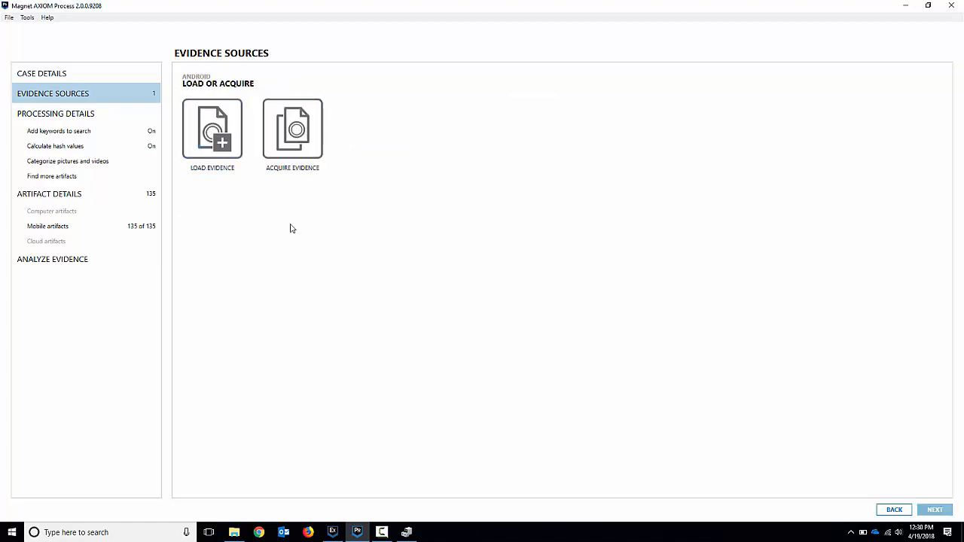
{"action": "left_click", "coordinate": [293, 129]}
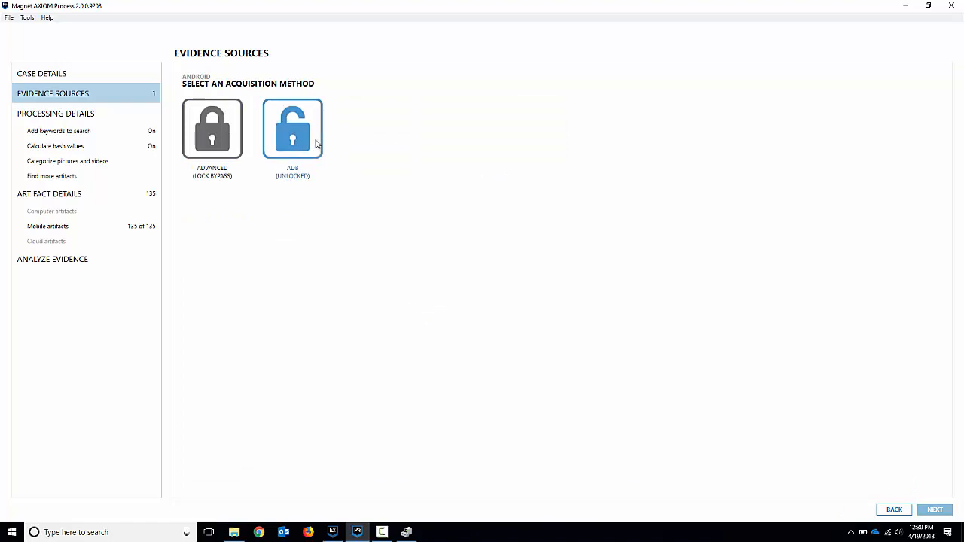
{"action": "left_click", "coordinate": [215, 140]}
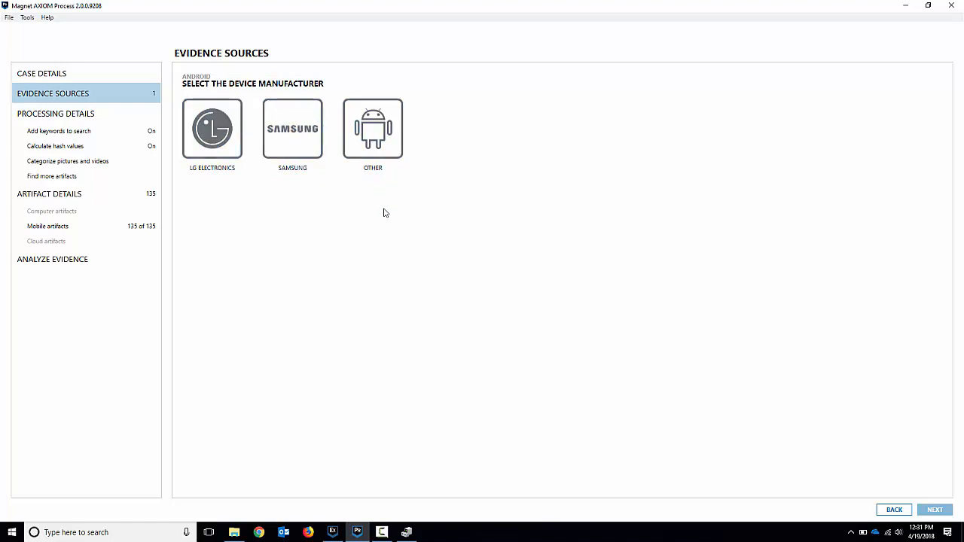
{"action": "left_click", "coordinate": [207, 143]}
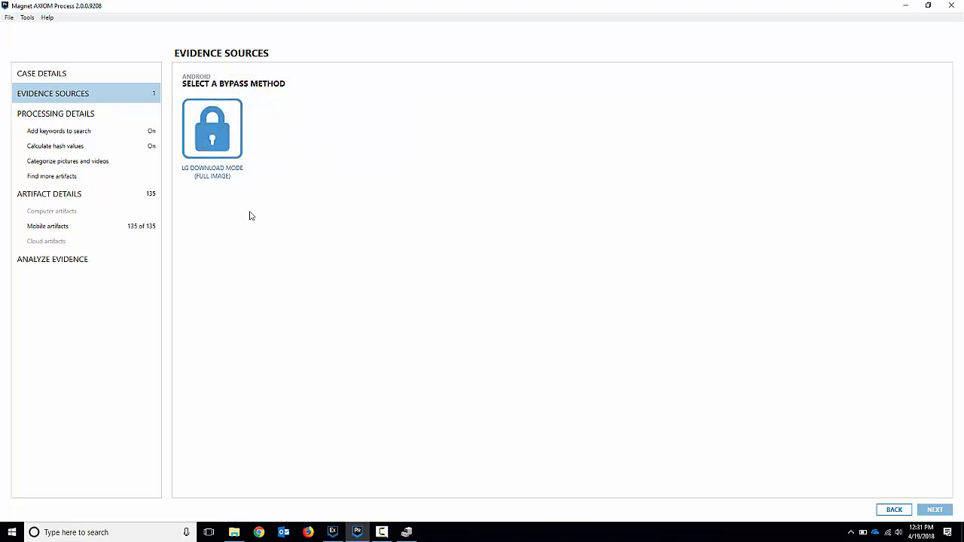
{"action": "left_click", "coordinate": [230, 143]}
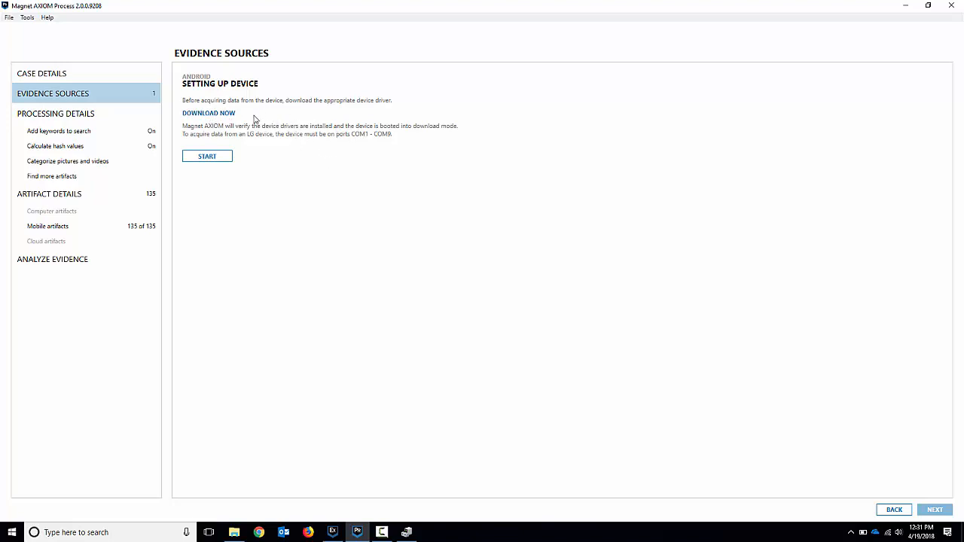
Complete the LG device setup by working through USB unplugging, power-off and download mode, and proceed to device selection.
{"action": "left_click", "coordinate": [206, 159]}
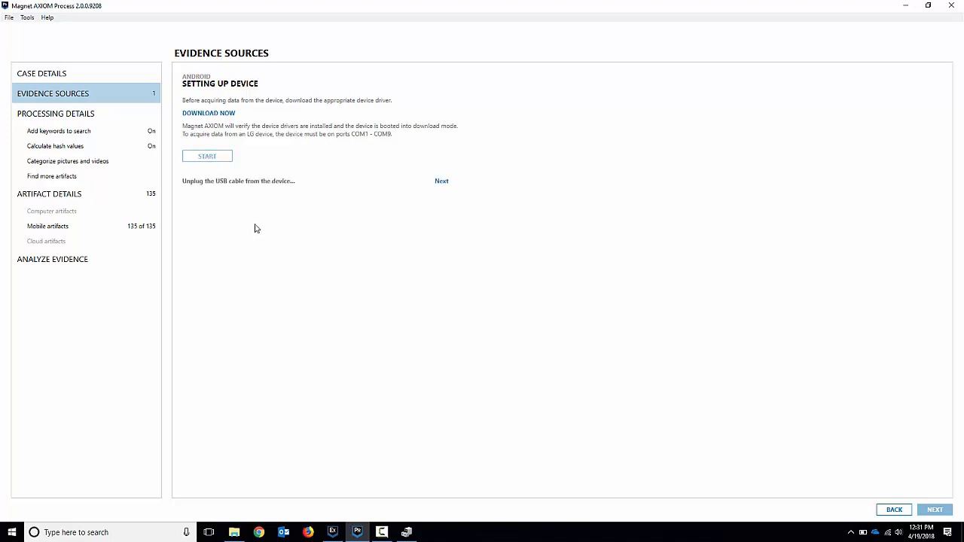
{"action": "left_click", "coordinate": [439, 183]}
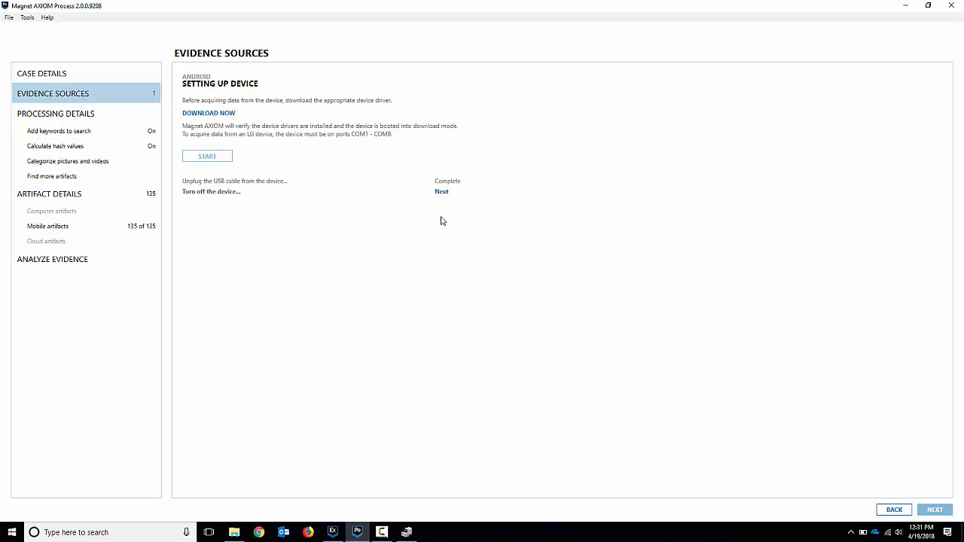
{"action": "left_click", "coordinate": [442, 193]}
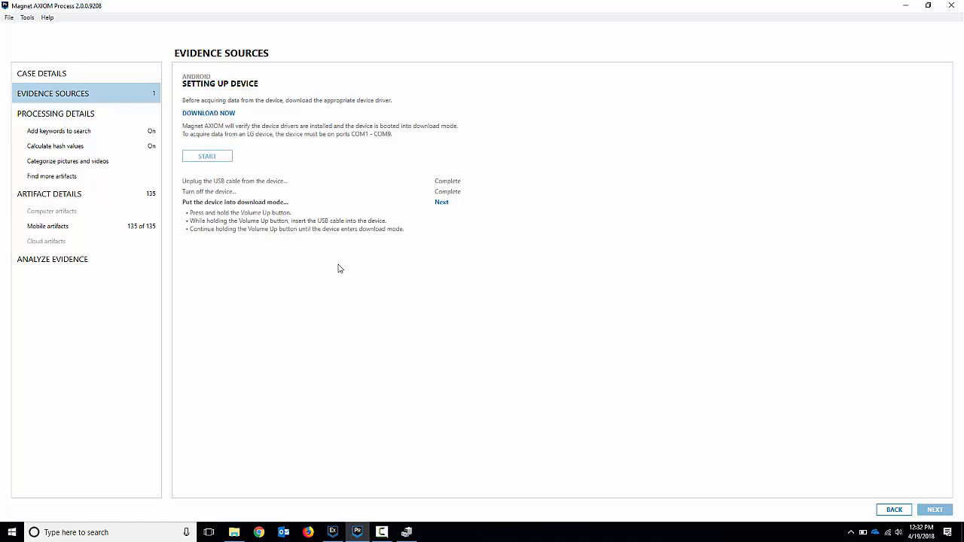
{"action": "left_click", "coordinate": [441, 202]}
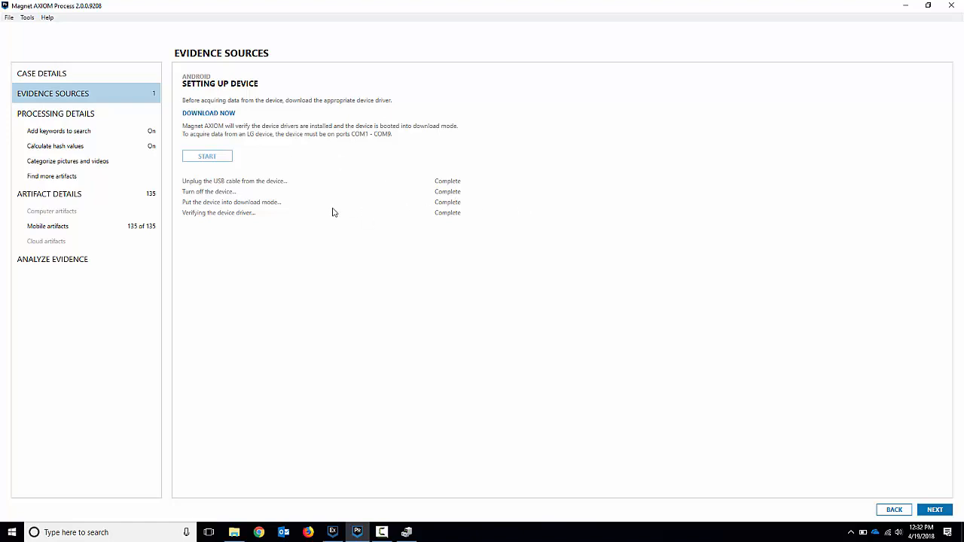
{"action": "left_click", "coordinate": [933, 510]}
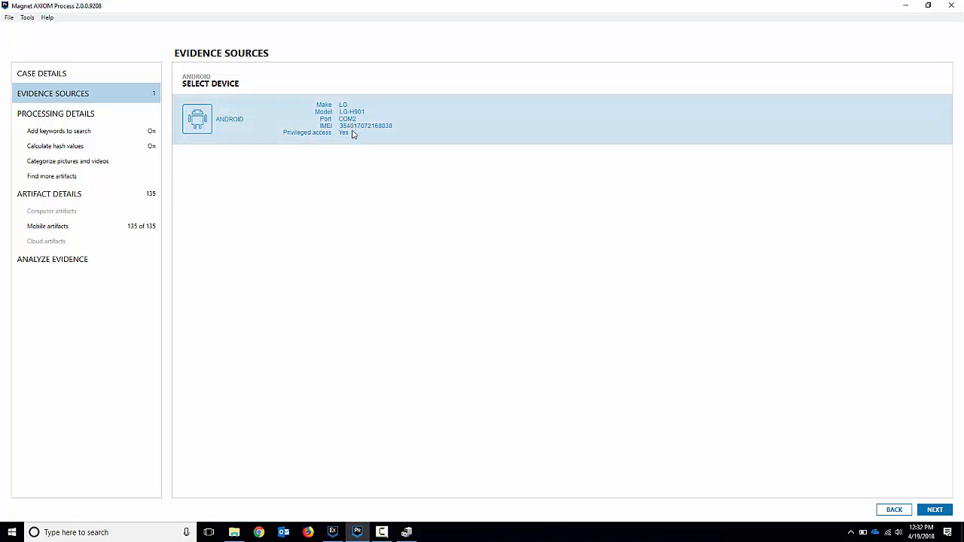
Look at Device Manager briefly and add the LG-H901 to the case as a Full image of the entire device contents.
{"action": "left_click", "coordinate": [407, 532]}
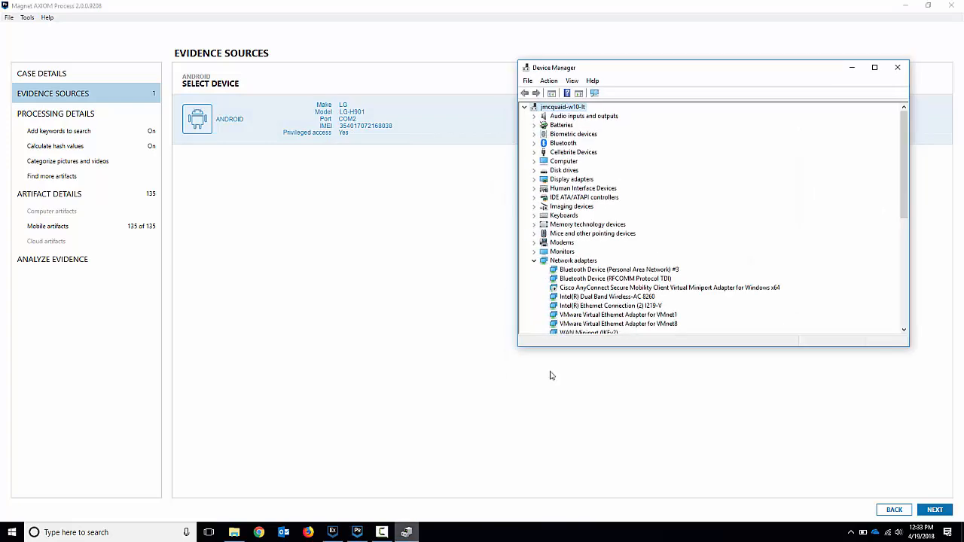
{"action": "left_click", "coordinate": [853, 68]}
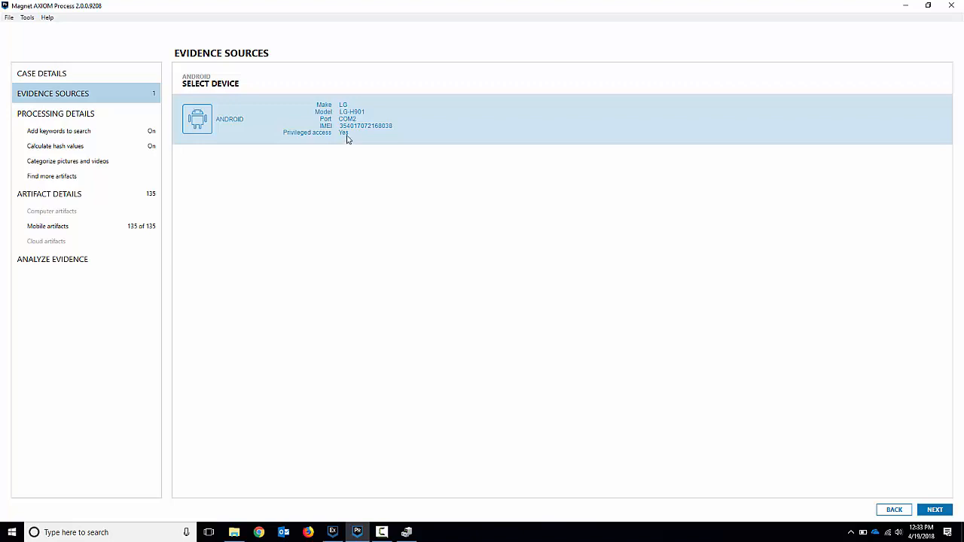
{"action": "left_click", "coordinate": [942, 513]}
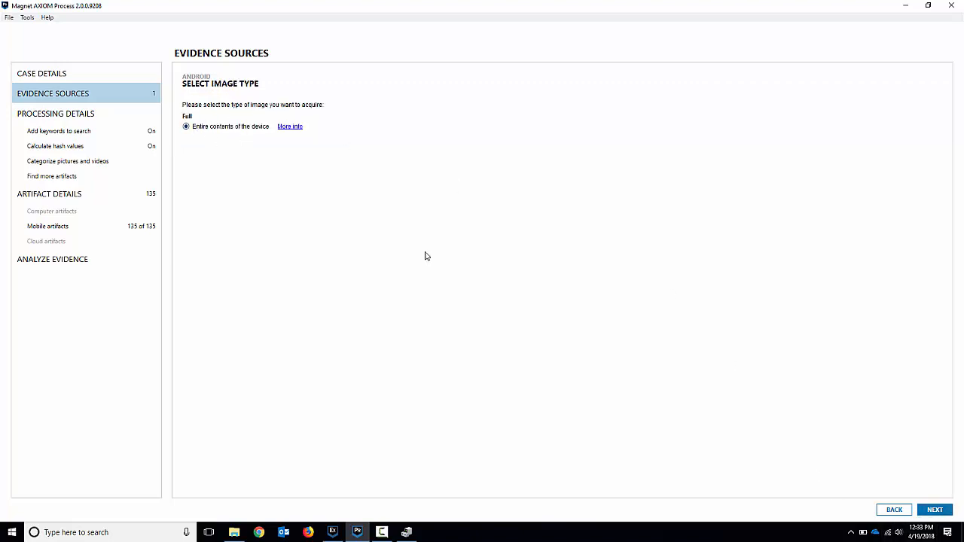
{"action": "left_click", "coordinate": [938, 511]}
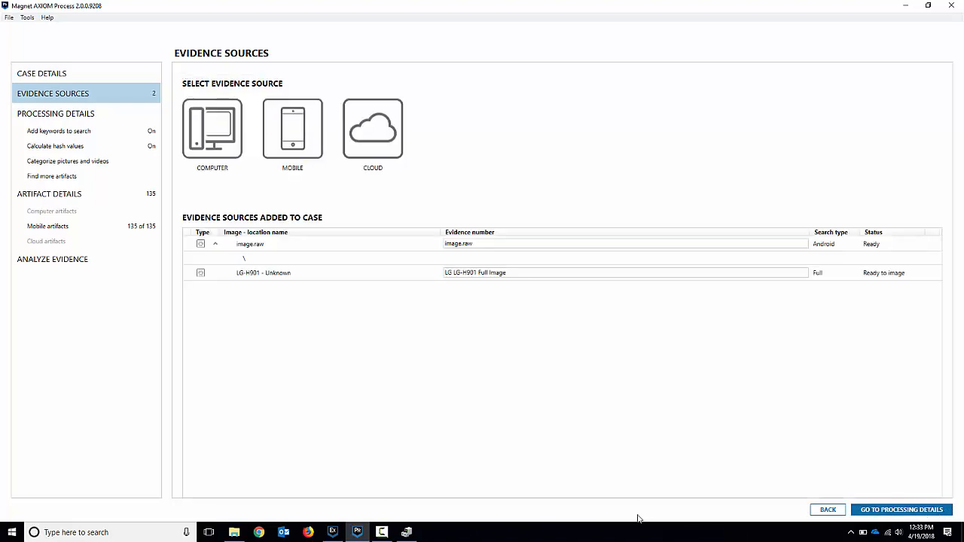